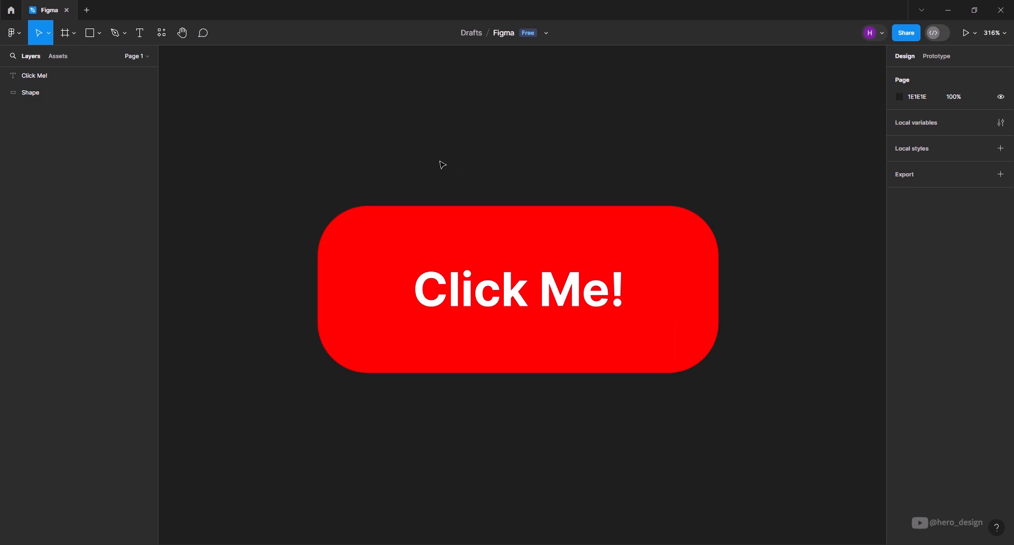
Create a single component from the Click Me! text and the red Shape.
drag(280, 157, 738, 420)
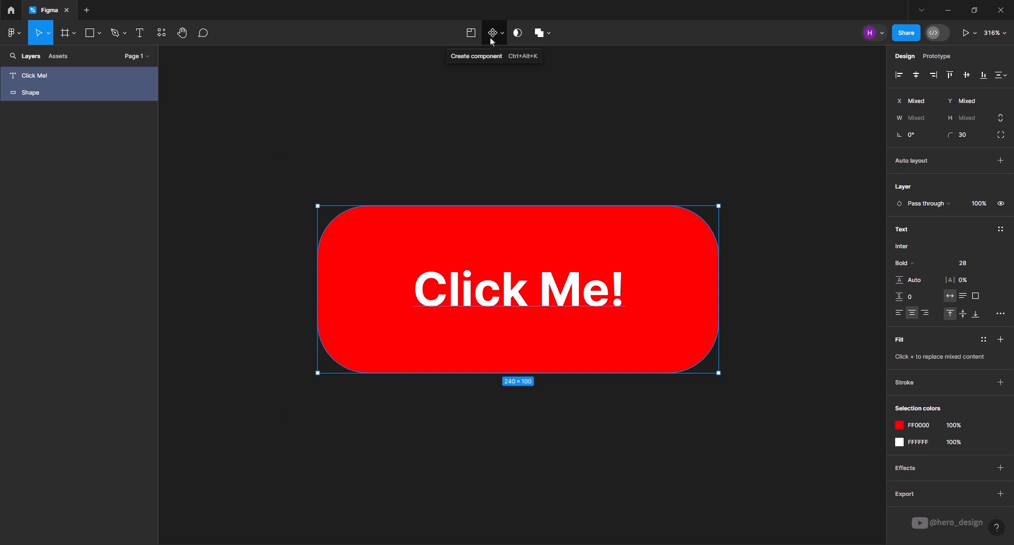
right_click(509, 226)
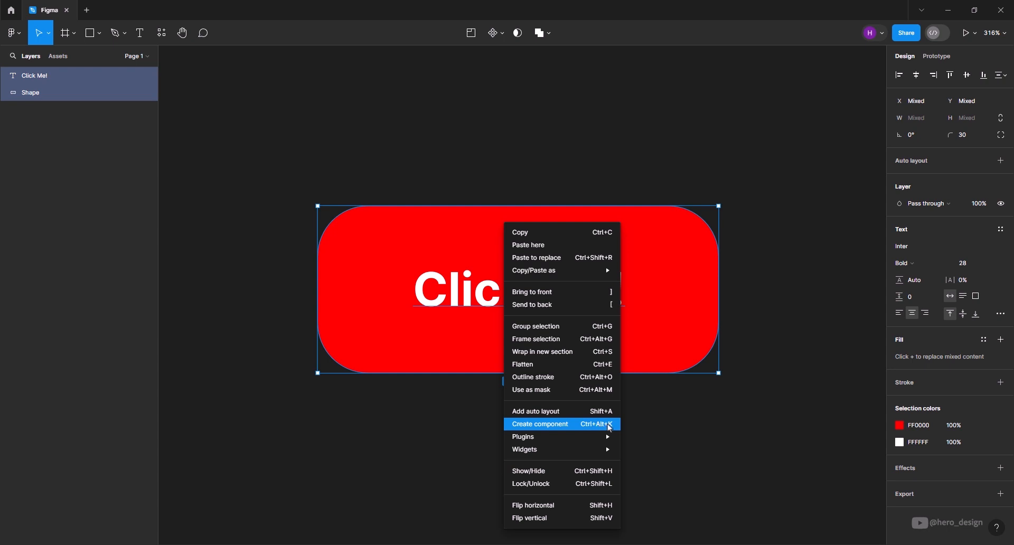
click(496, 37)
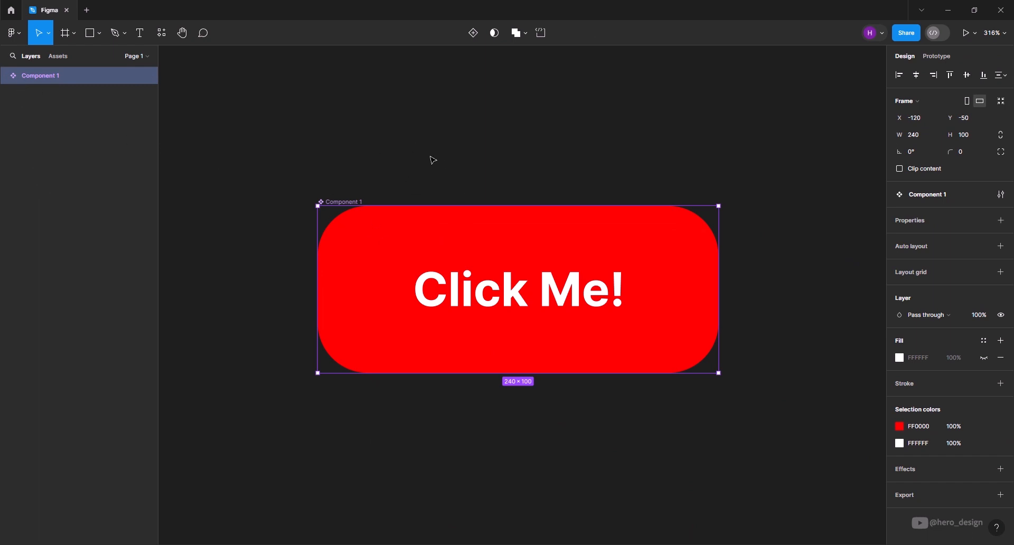
Duplicate the button component as an instance beside it at X 149, Y -50.
scroll(369, 159, down, 5)
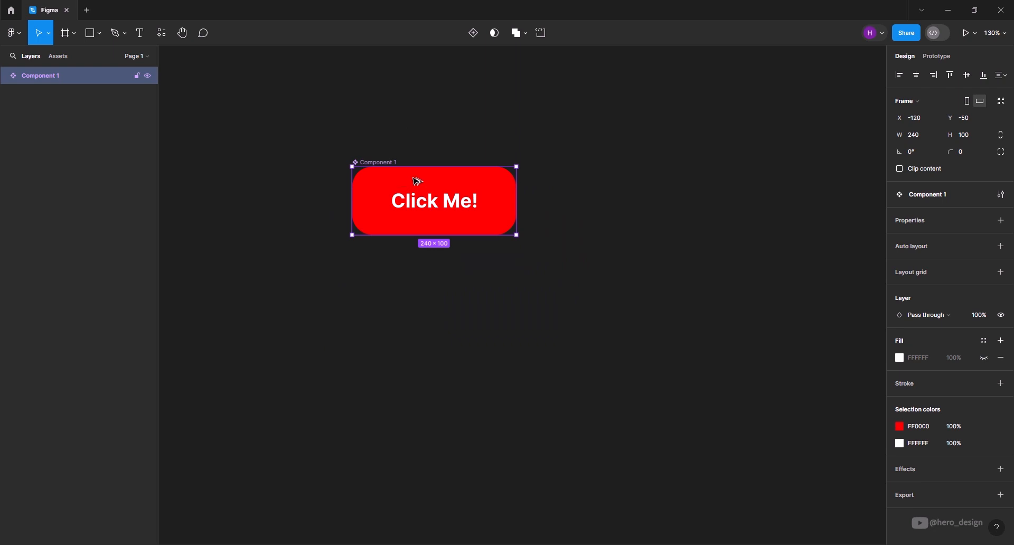
alt+drag(417, 180, 587, 180)
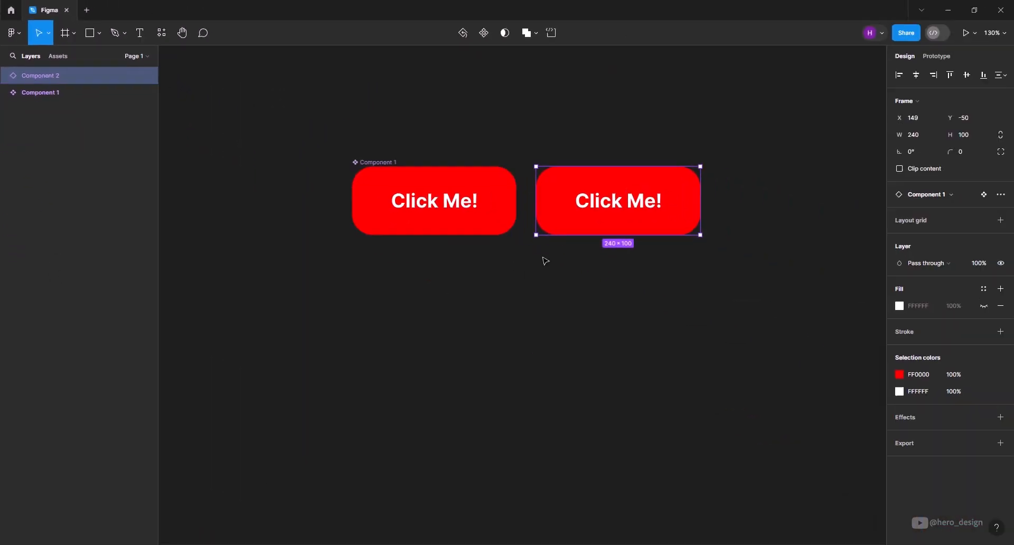
click(544, 259)
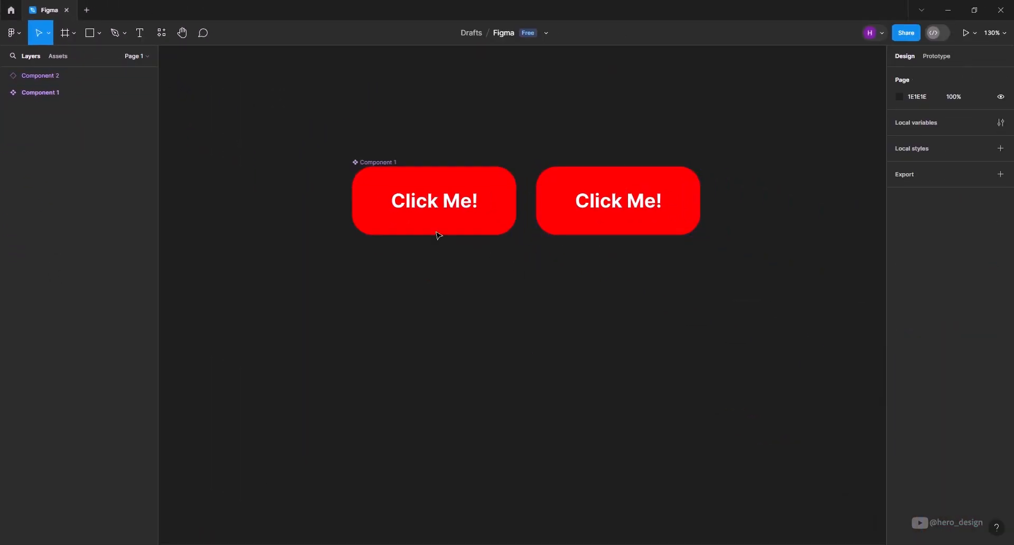
click(392, 161)
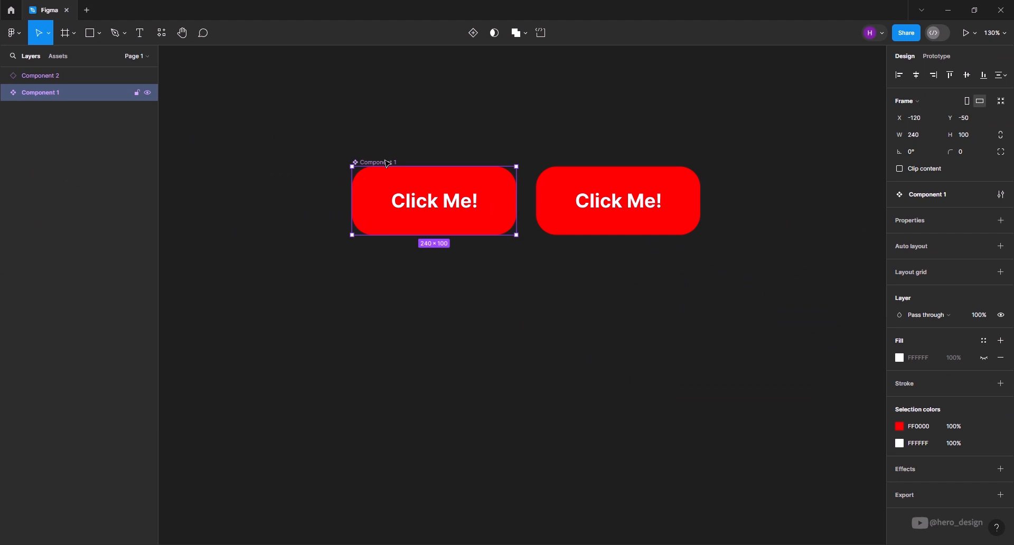
click(481, 147)
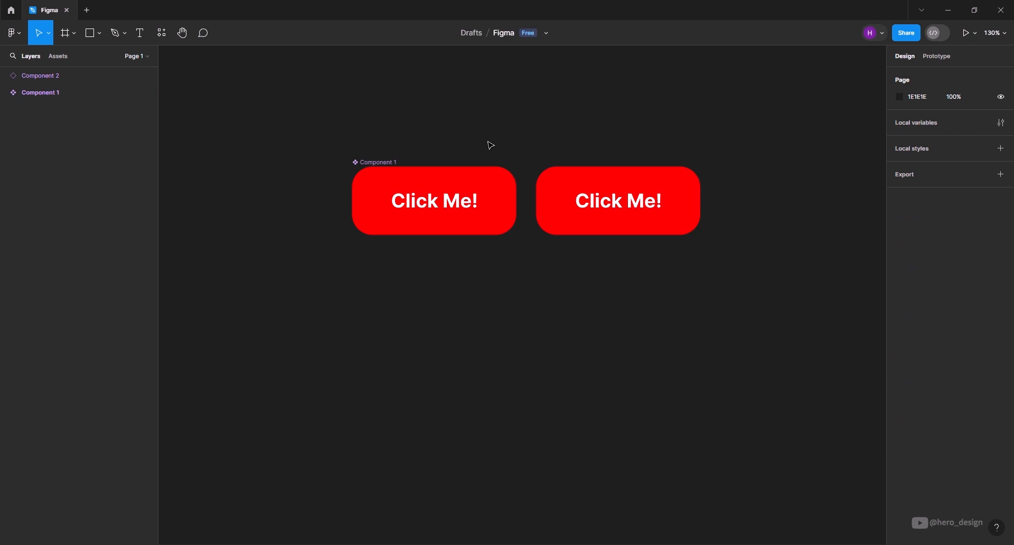
Change the fill of the Shape inside the main component to grey 575757.
double_click(501, 186)
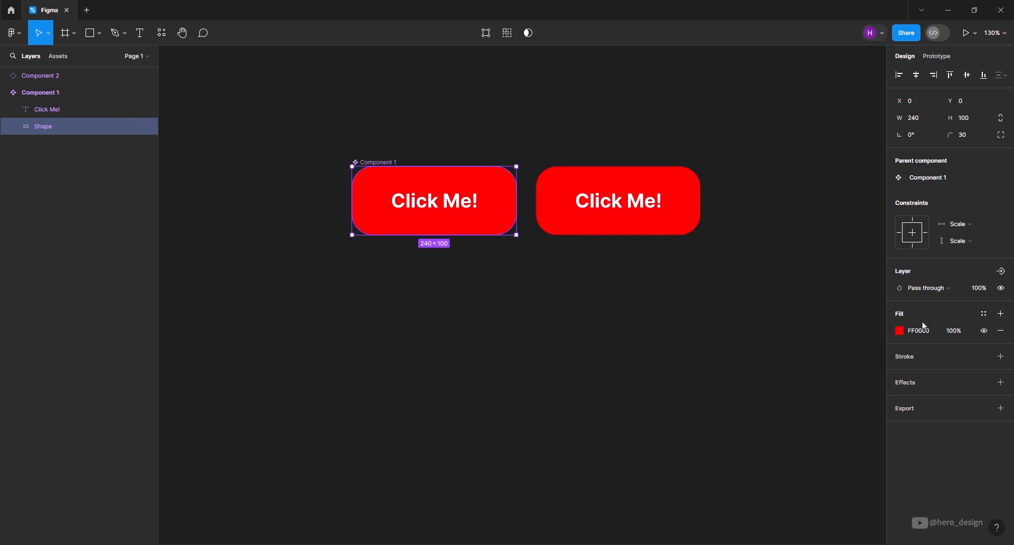
click(904, 332)
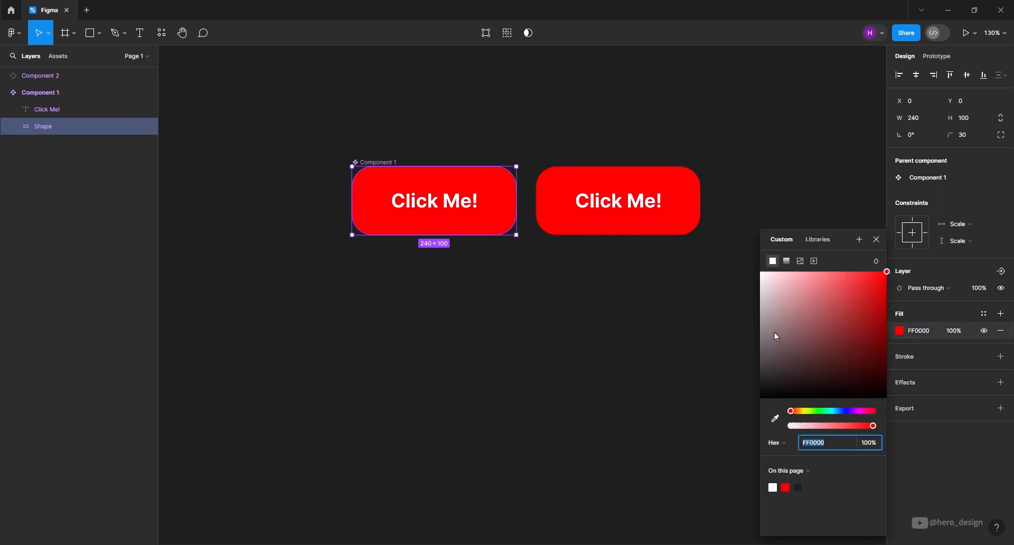
drag(776, 334, 760, 355)
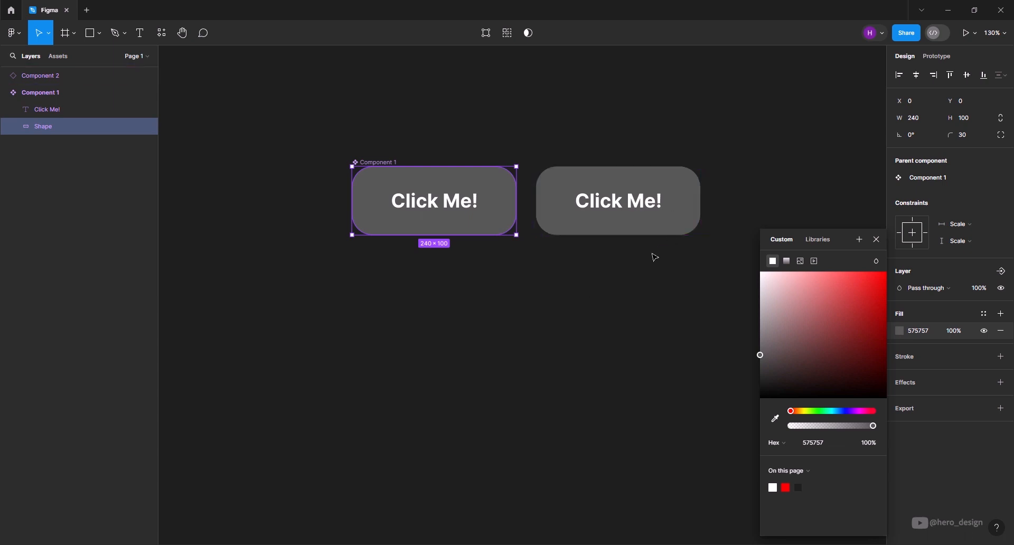
Append a 1 to the main component's Click Me! text and remove it again.
key(t)
double_click(464, 199)
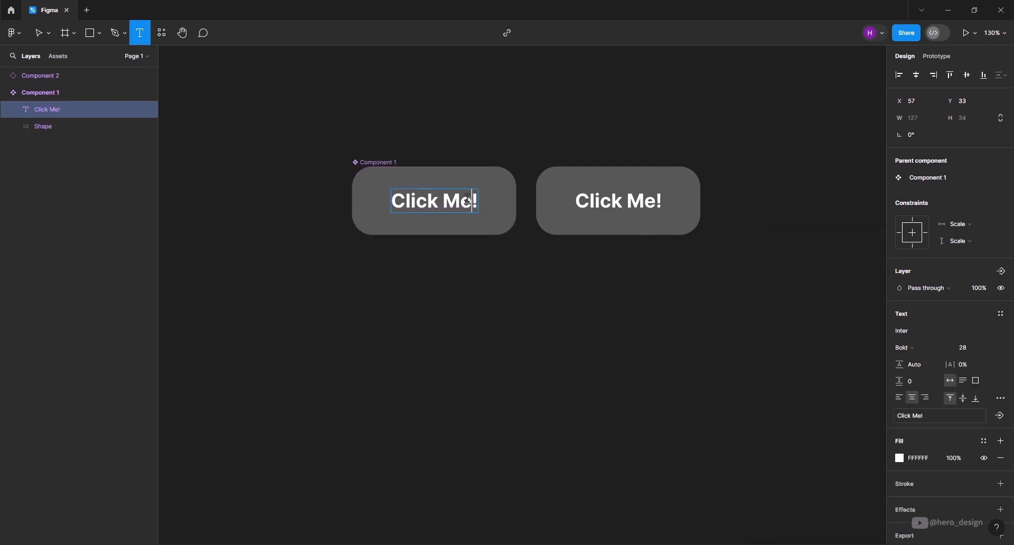
key(Right)
key(Right)
text(1)
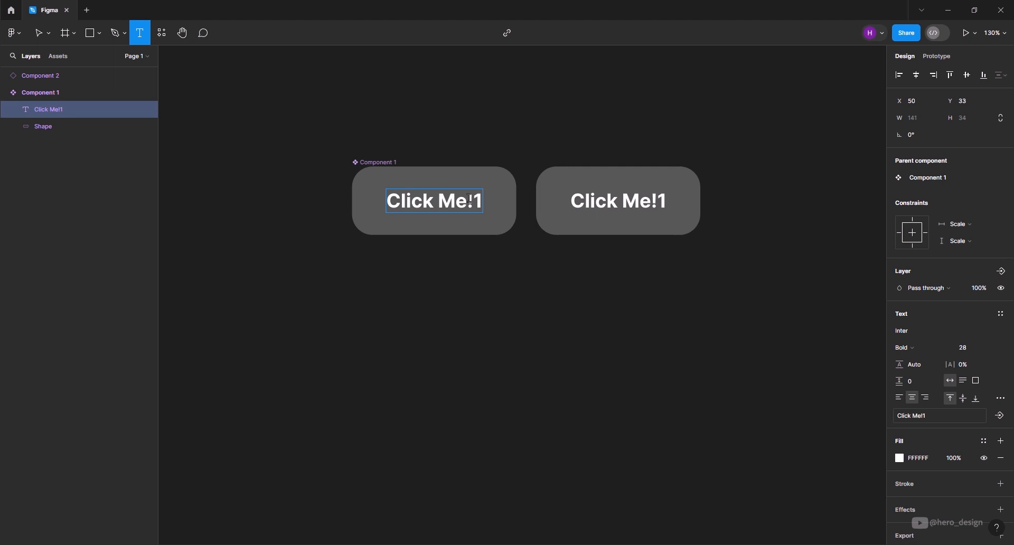
key(BackSpace)
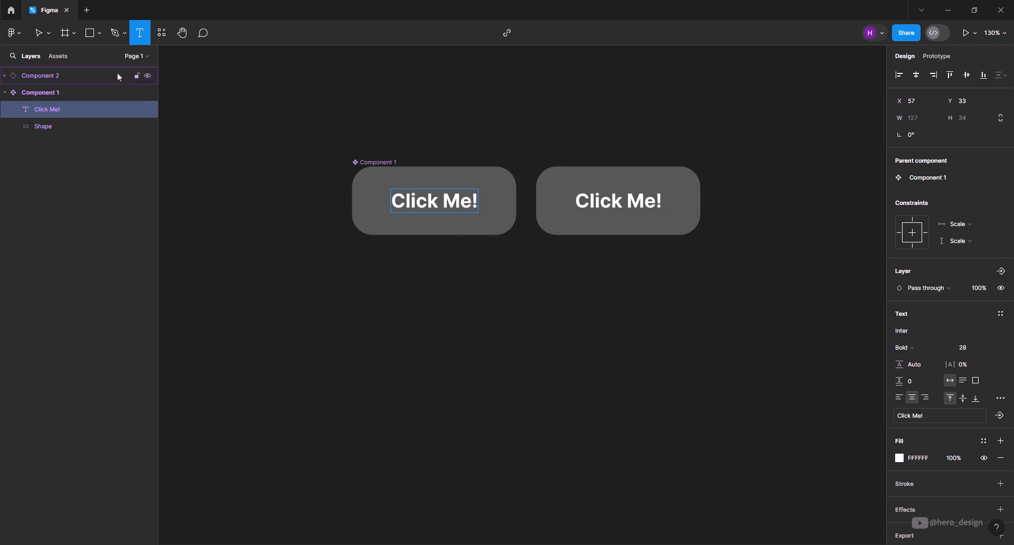
click(37, 34)
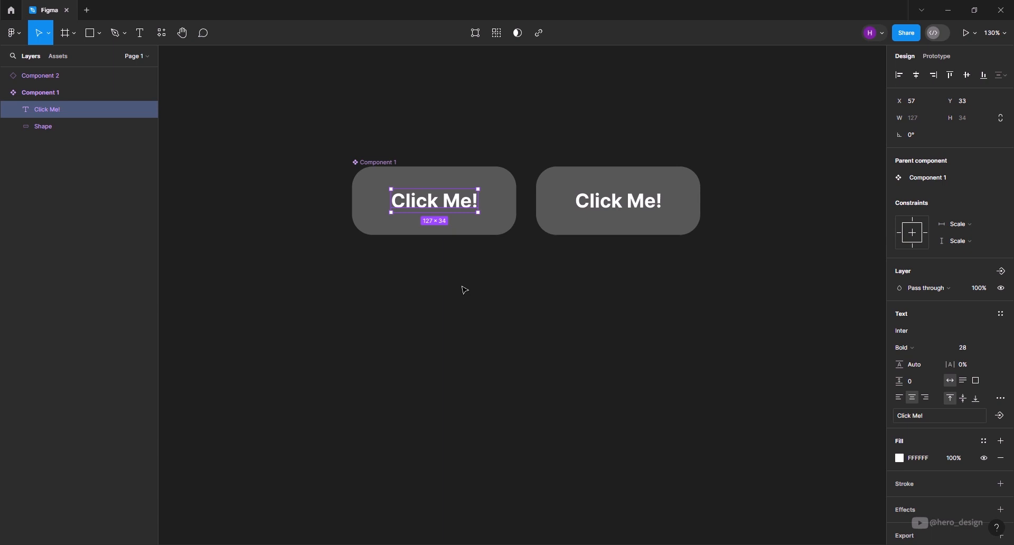
Override the fill of the Shape inside the copied instance with muted red A64D4D.
click(651, 293)
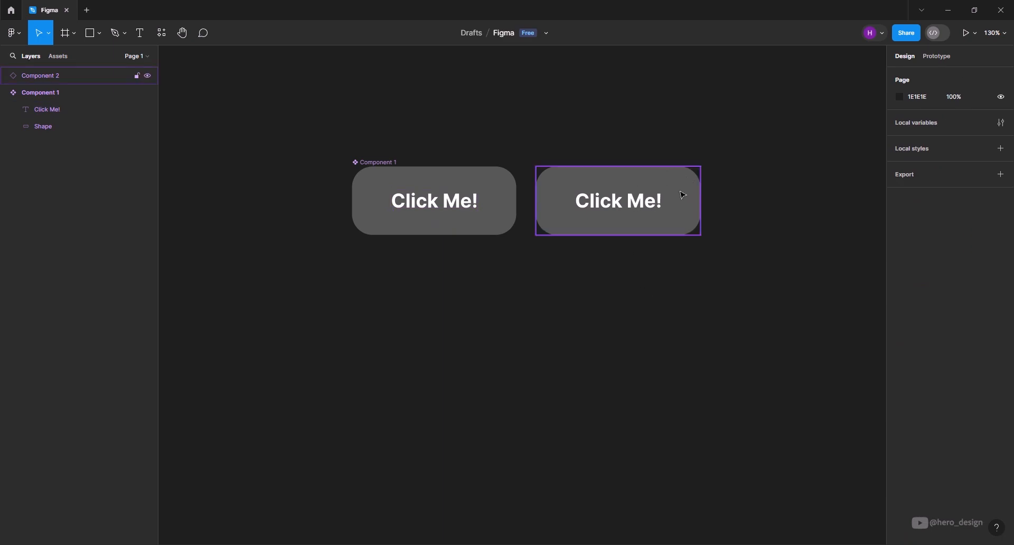
key(Escape)
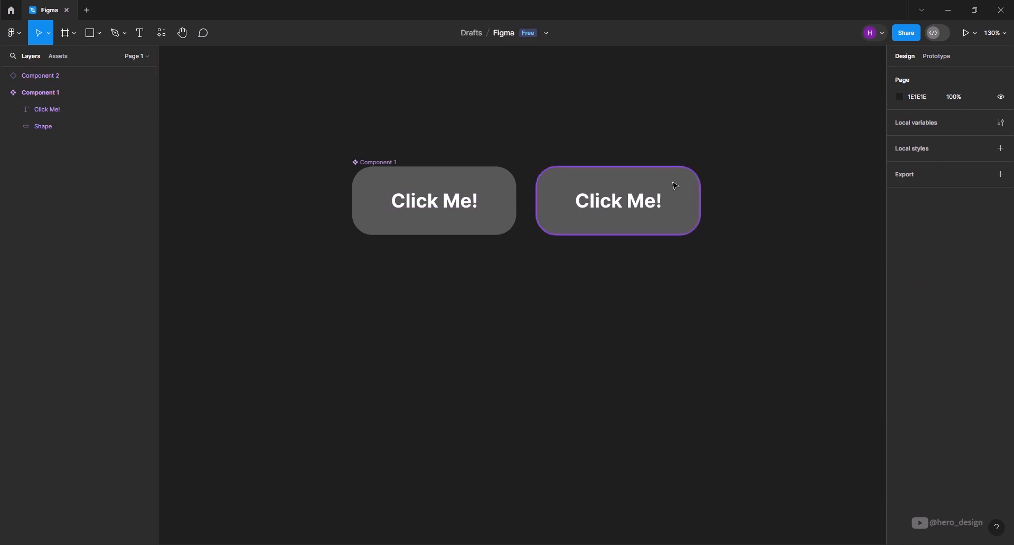
double_click(675, 185)
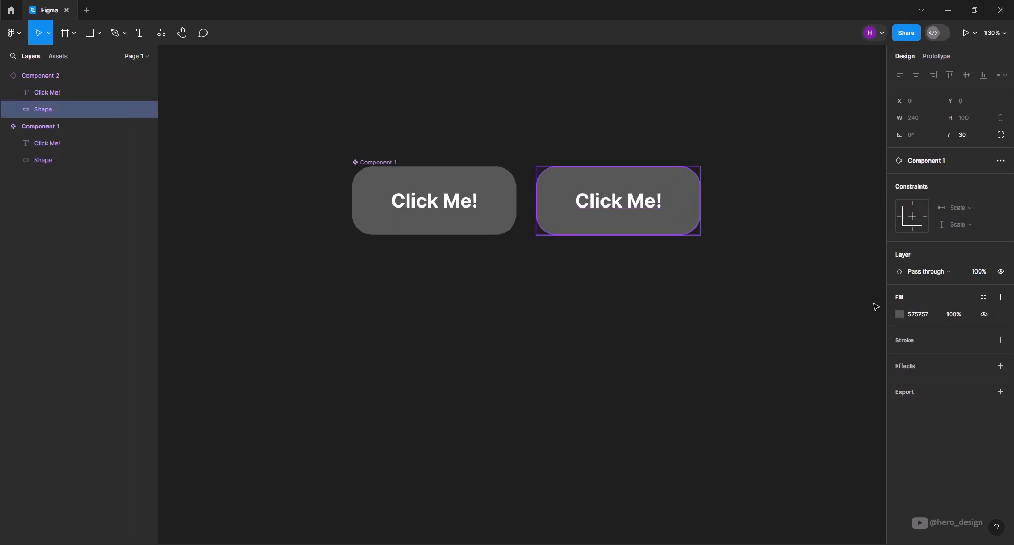
click(899, 314)
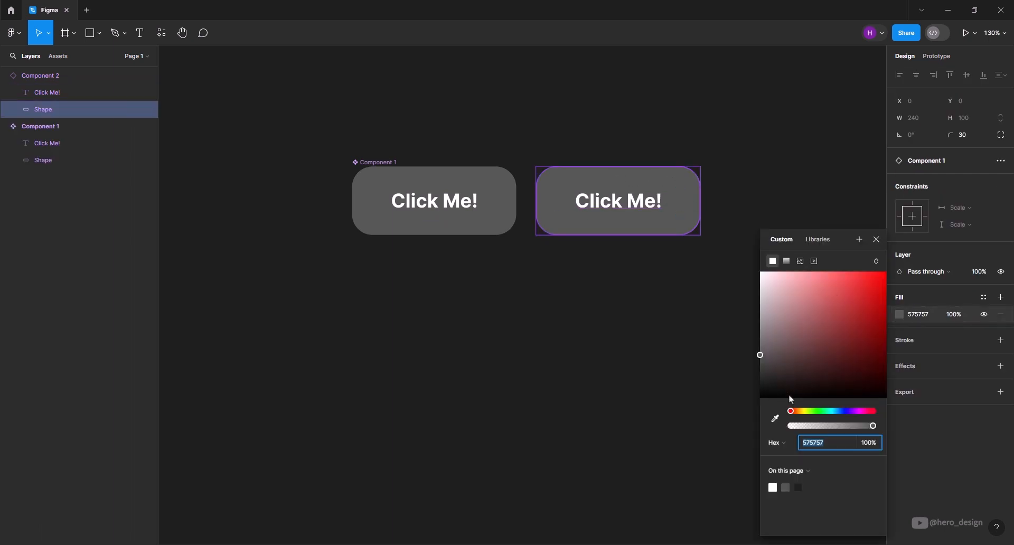
drag(799, 310, 829, 316)
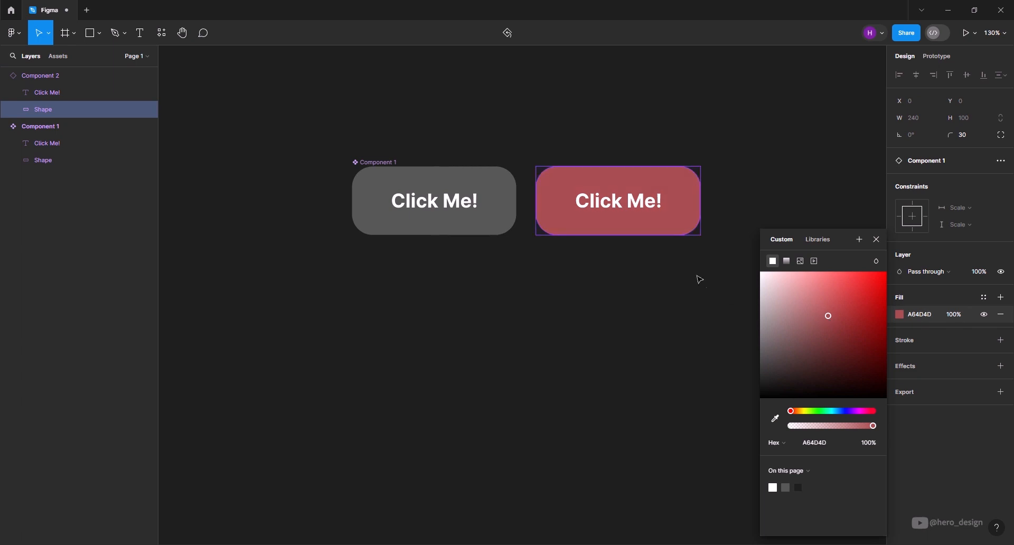
click(672, 267)
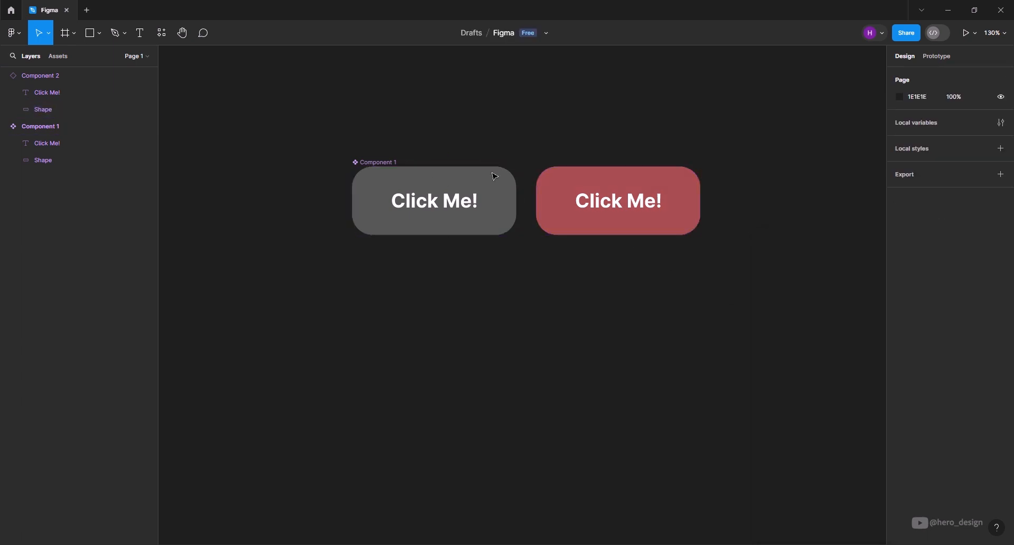
Set the fill of the Shape inside the main component to dark 3E3535.
double_click(376, 176)
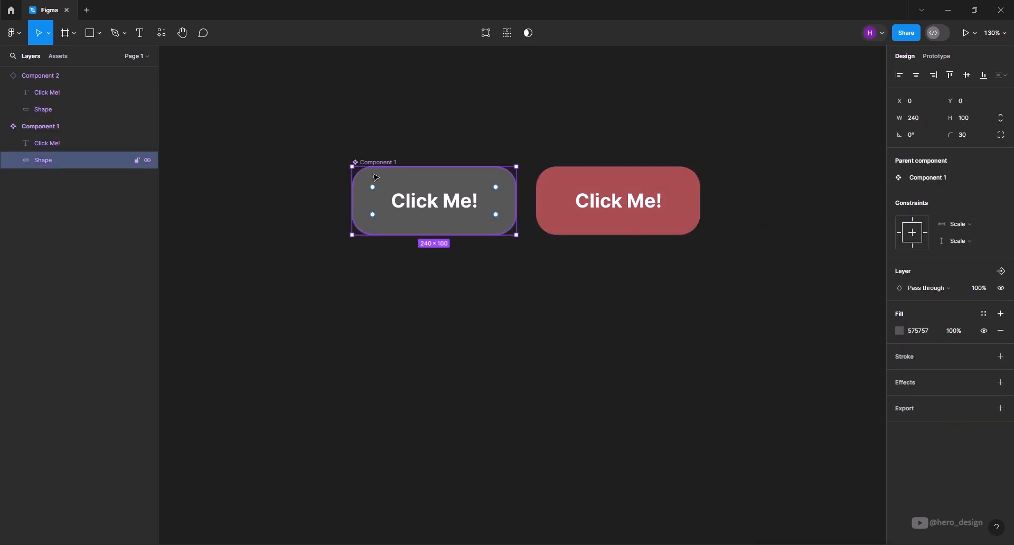
click(900, 331)
drag(763, 353, 777, 360)
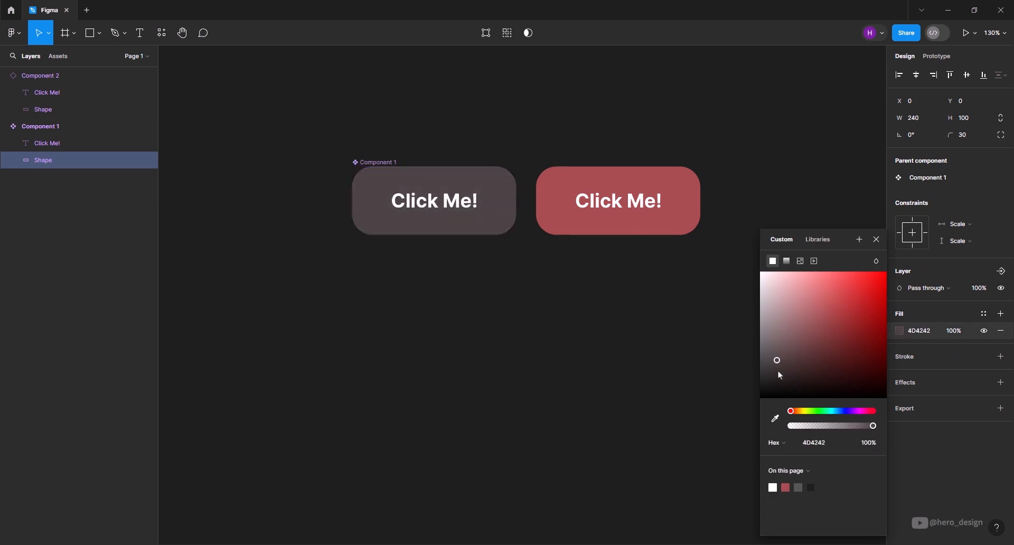
click(722, 203)
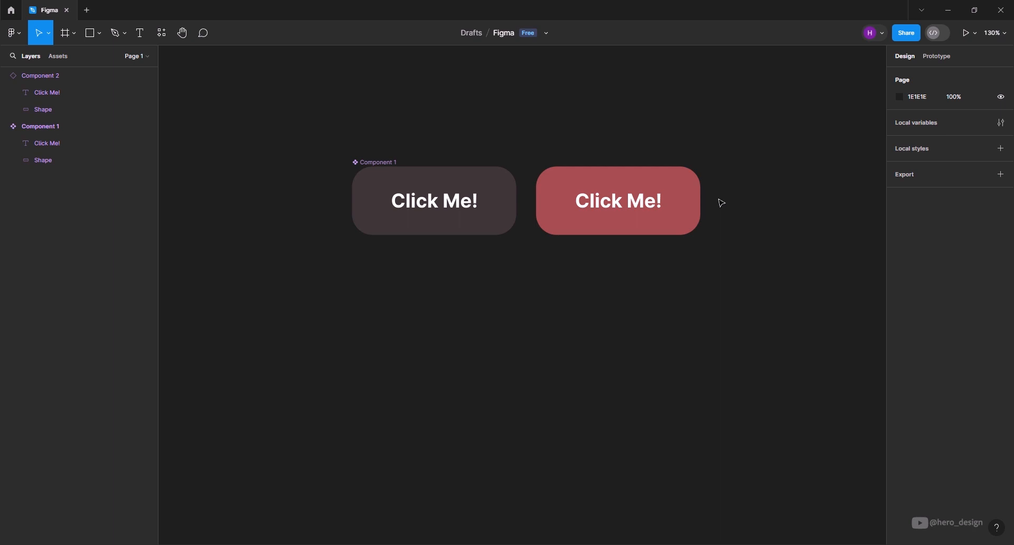
Try resetting all changes on the muted red instance and undo the reset.
click(668, 182)
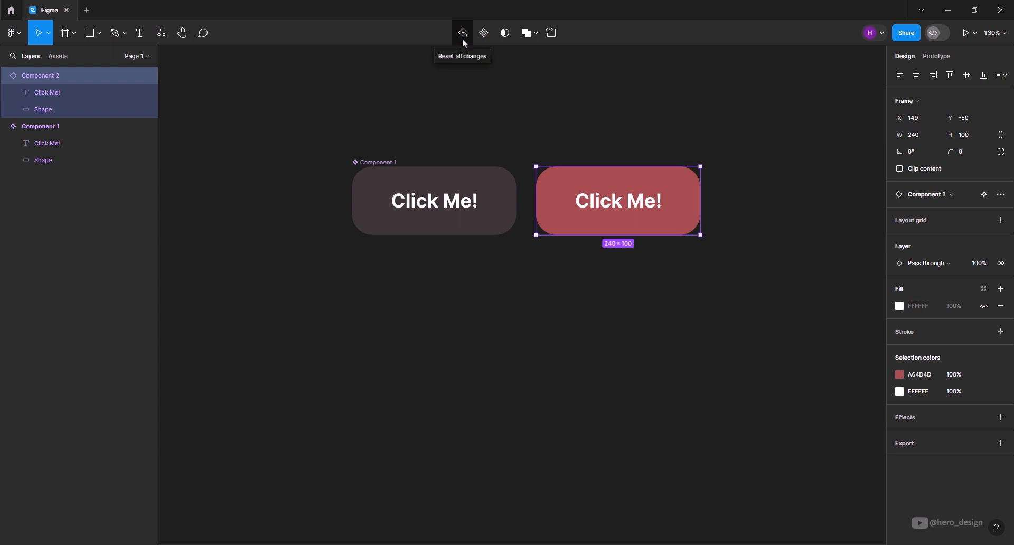
right_click(614, 185)
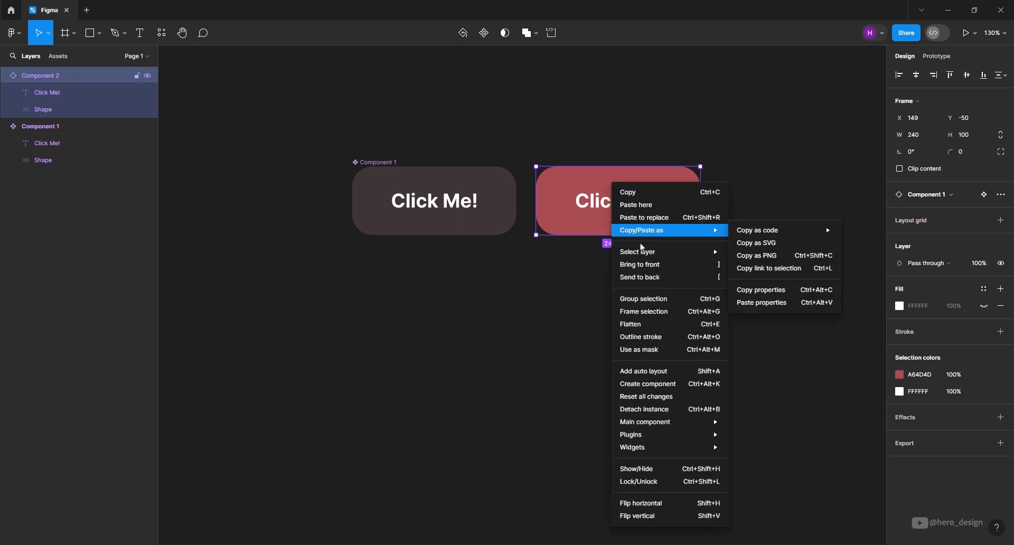
click(679, 397)
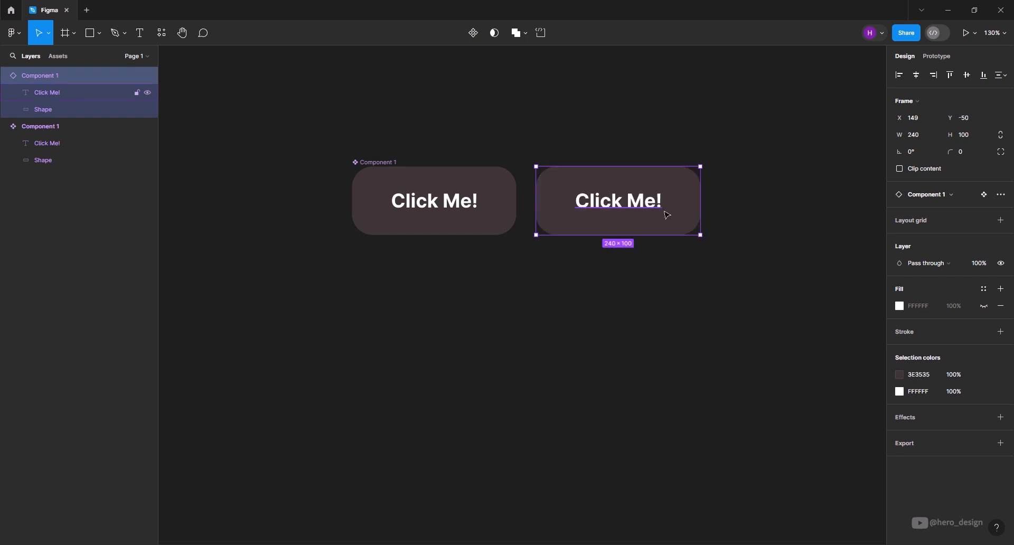
key(ctrl+z)
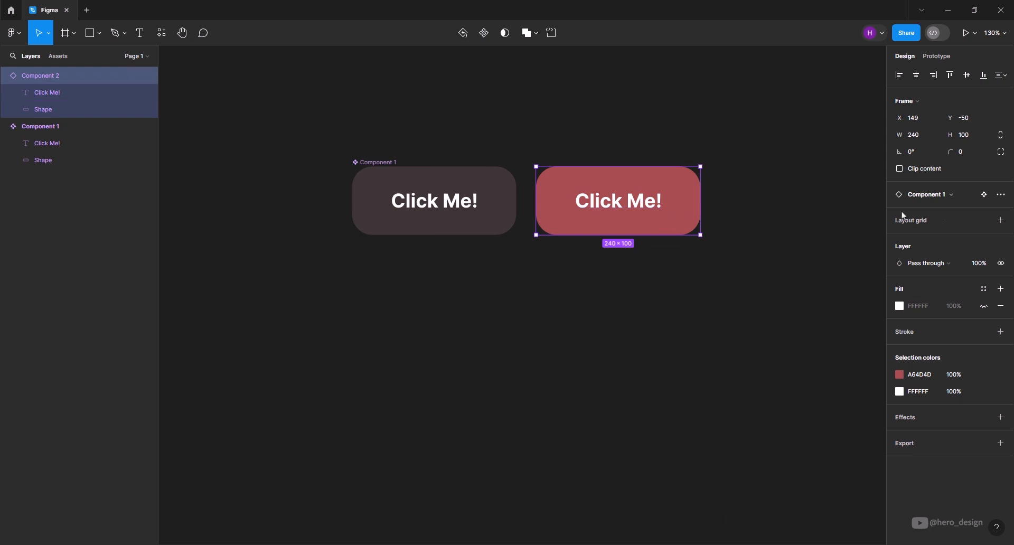
Reset all changes on the muted red instance to match its main component.
click(1001, 195)
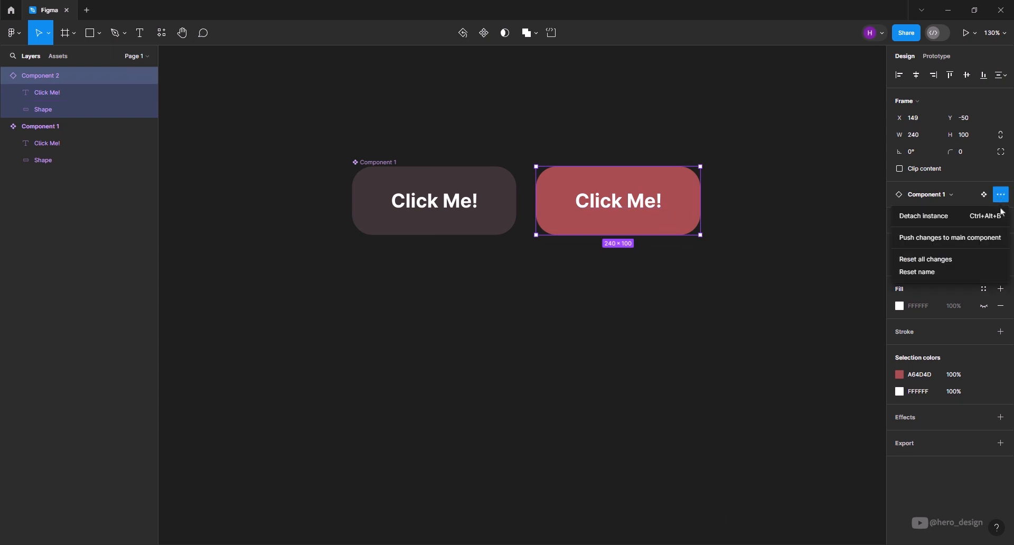
click(964, 267)
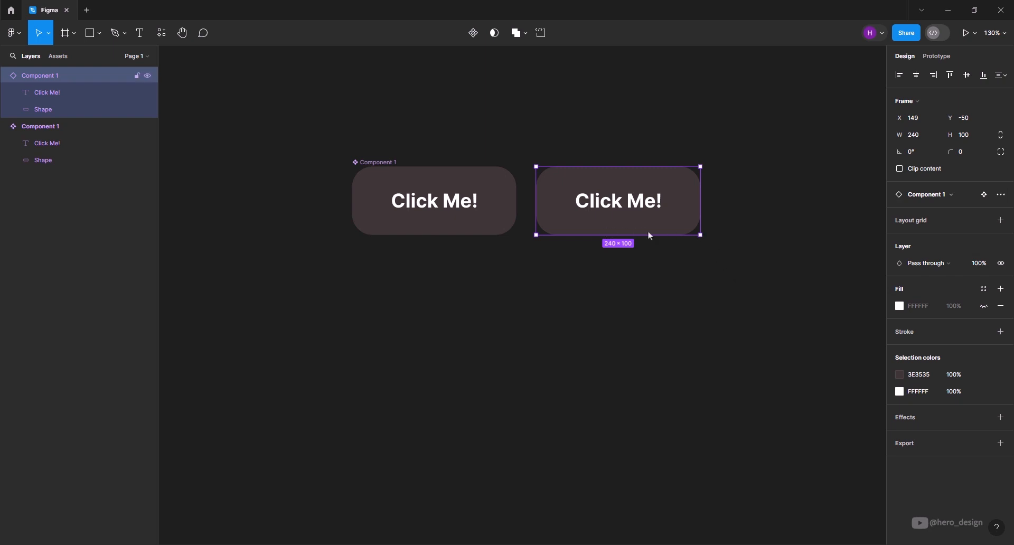
Add two more evenly spaced copies of the instance to the row, at X 418 and X 687.
drag(602, 231, 785, 231)
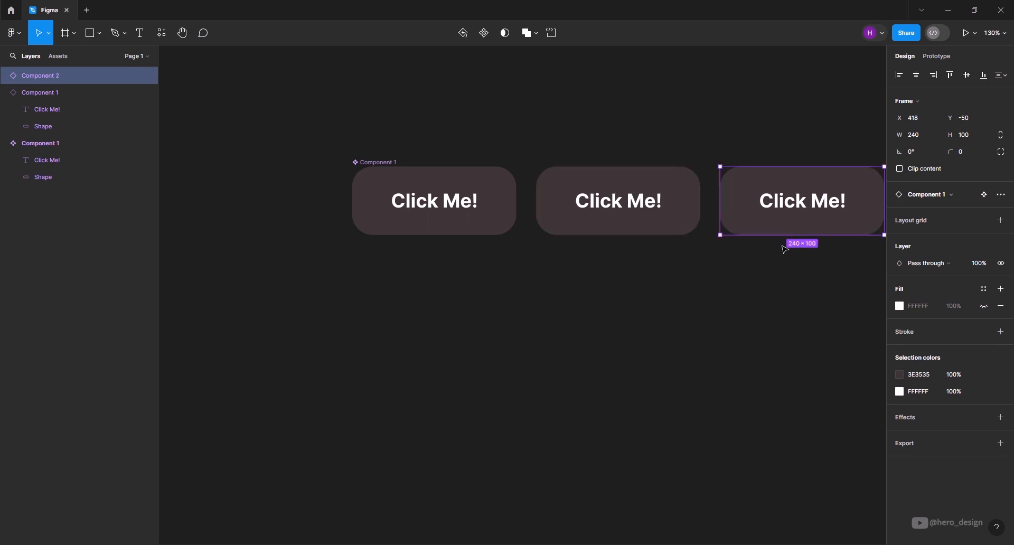
drag(629, 302, 496, 301)
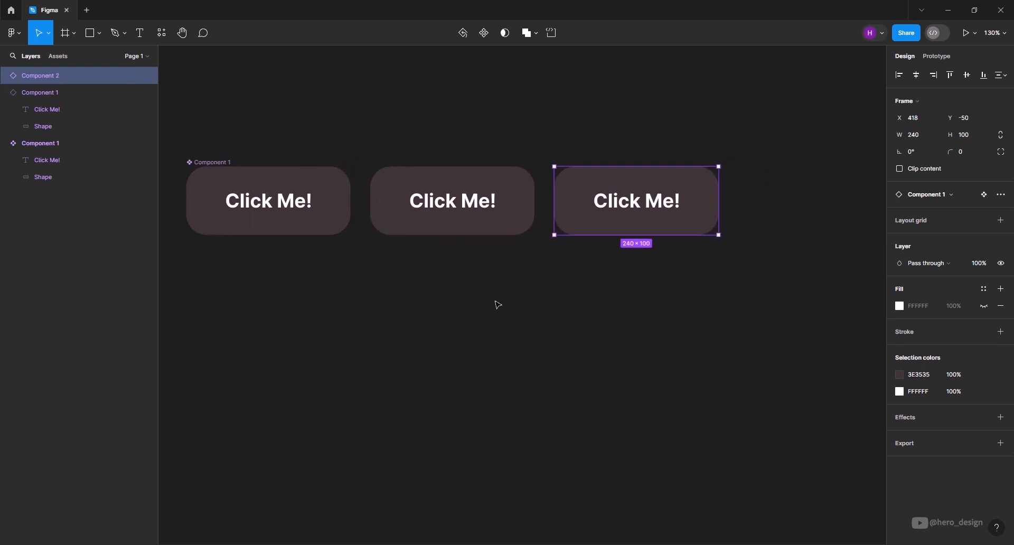
key(ctrl+d)
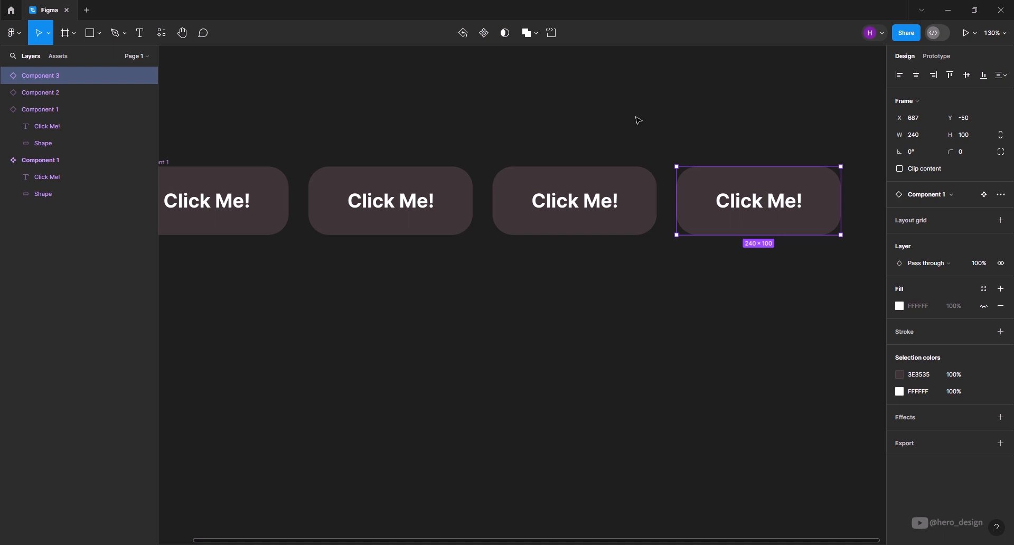
Detach the last button instance in the row, at X 687, from its main component.
right_click(731, 186)
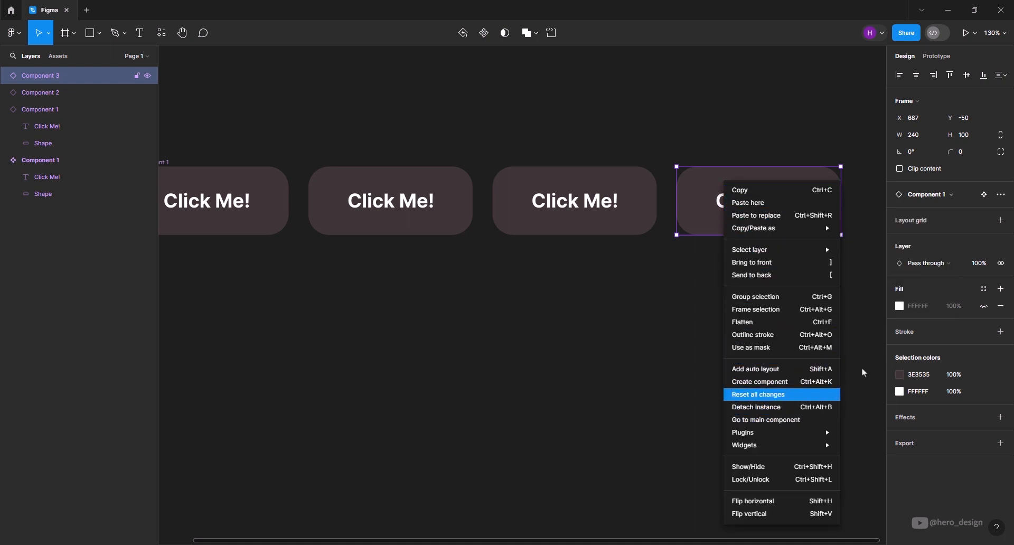
click(1002, 201)
click(1002, 199)
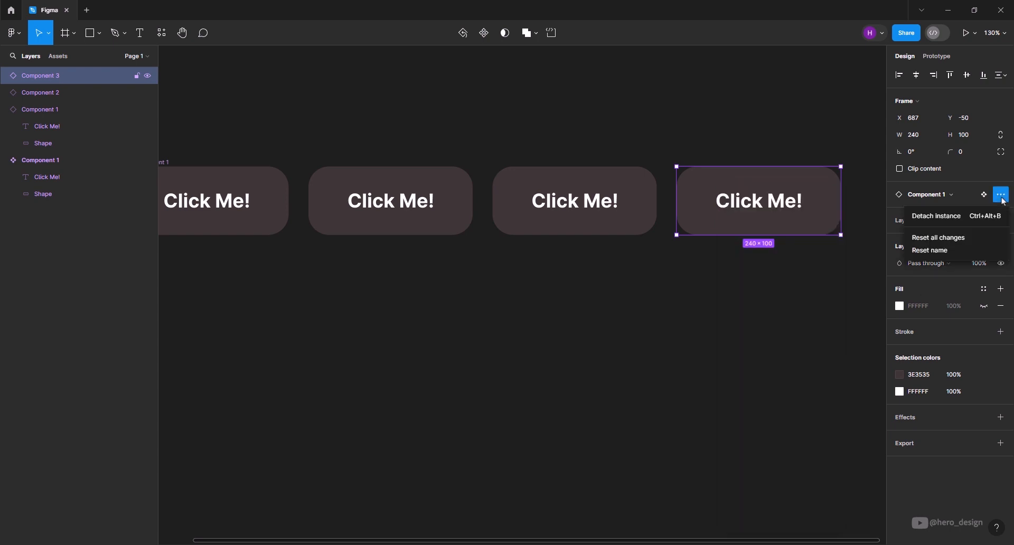
click(962, 221)
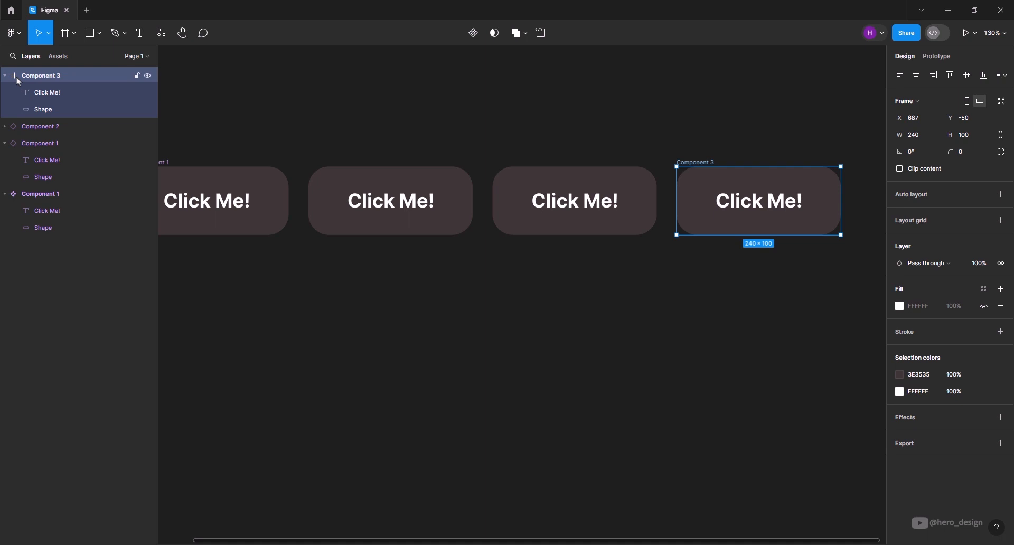
click(586, 132)
Delete the detached button frame and the instance beside it, leaving only the main component and its first instance.
scroll(675, 143, down, 2)
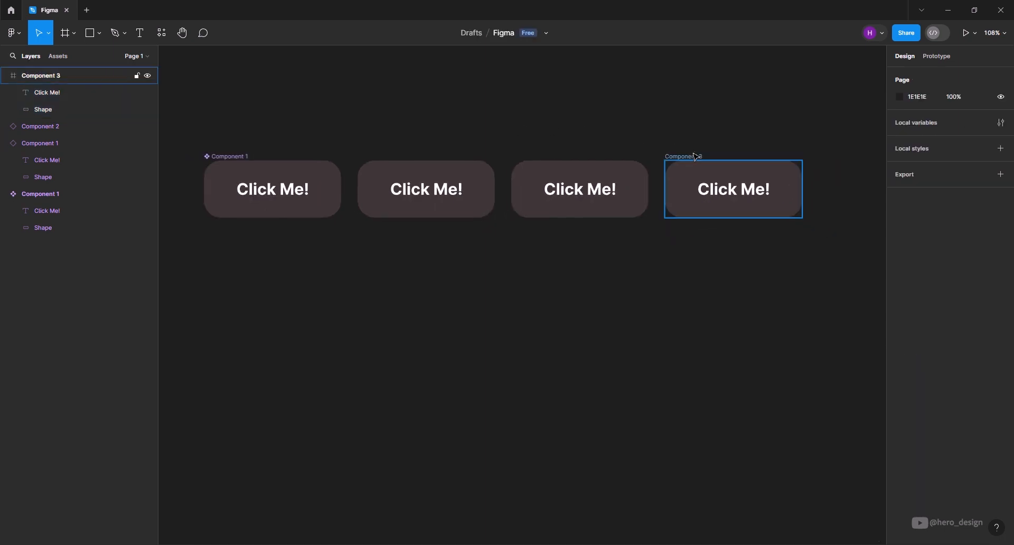
click(695, 156)
key(Delete)
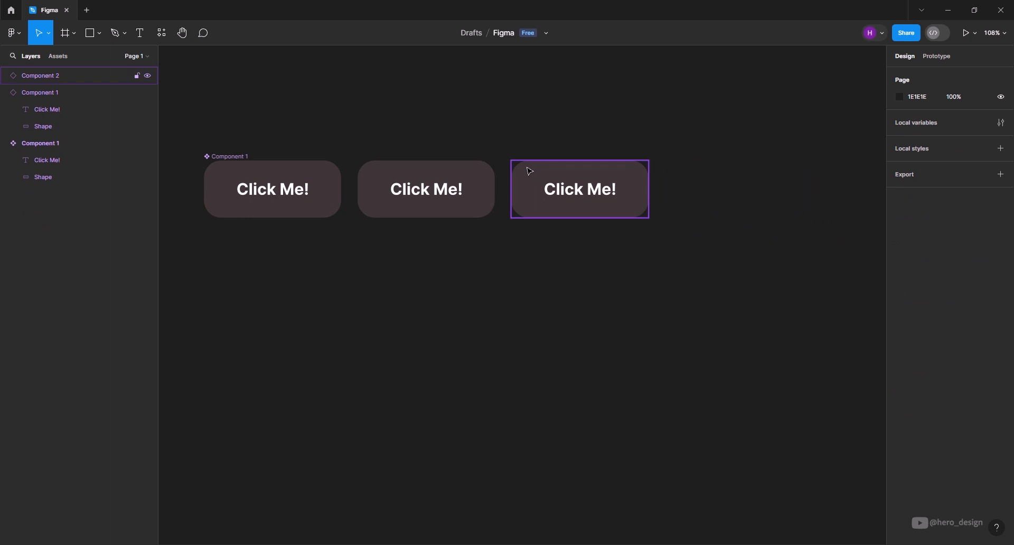
click(529, 170)
key(Delete)
Delete the main component while keeping its remaining instance.
drag(381, 129, 523, 190)
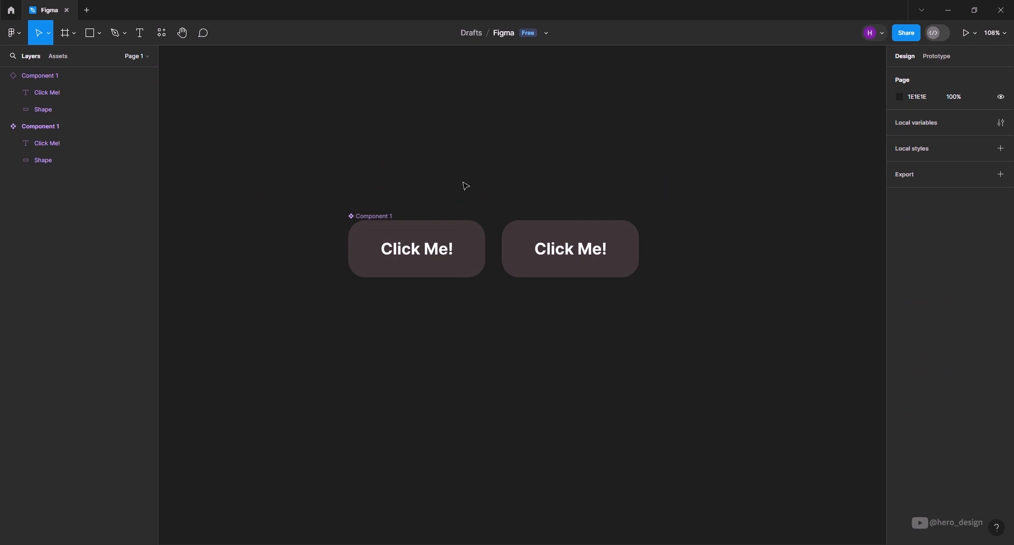
click(381, 215)
key(Delete)
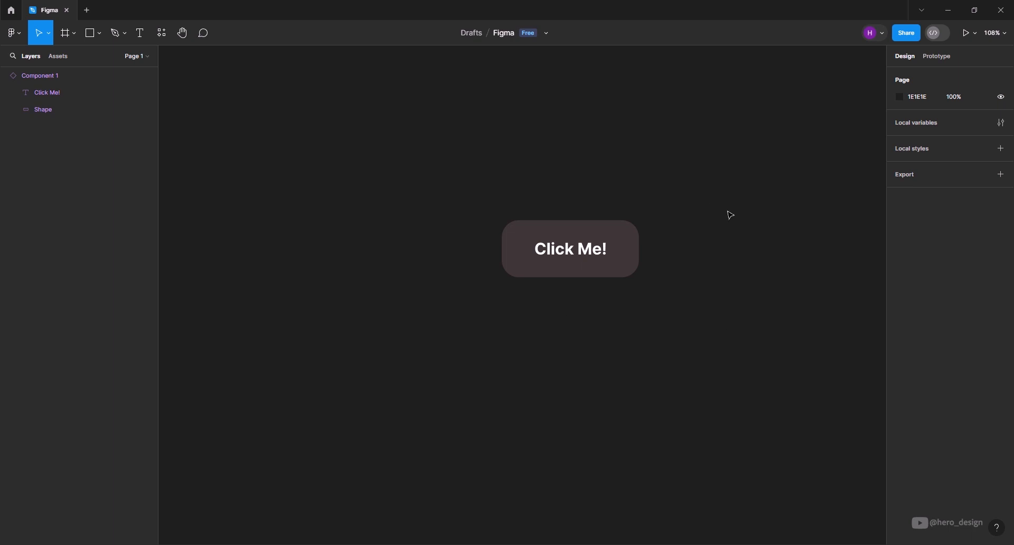
Restore the deleted main component from the remaining button instance.
click(606, 251)
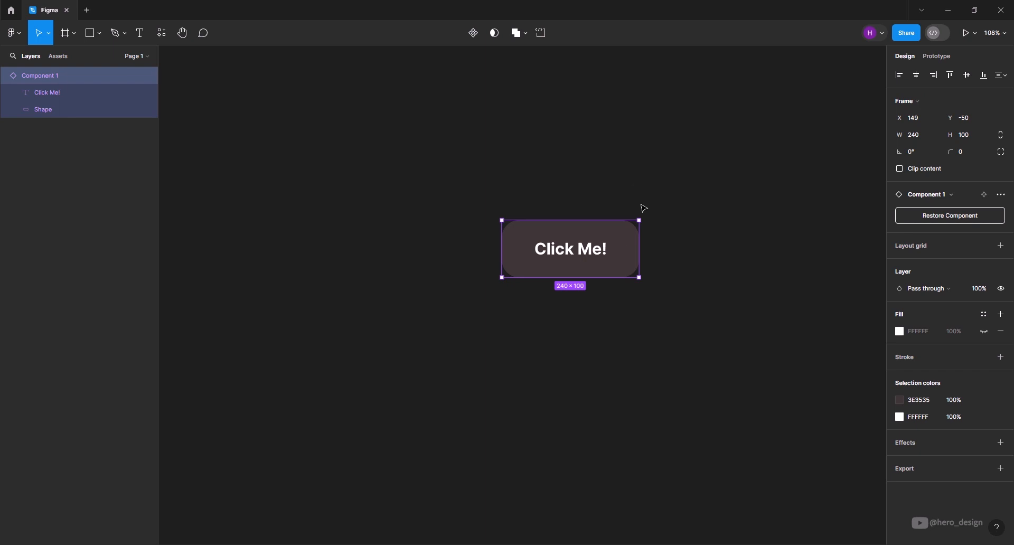
right_click(606, 225)
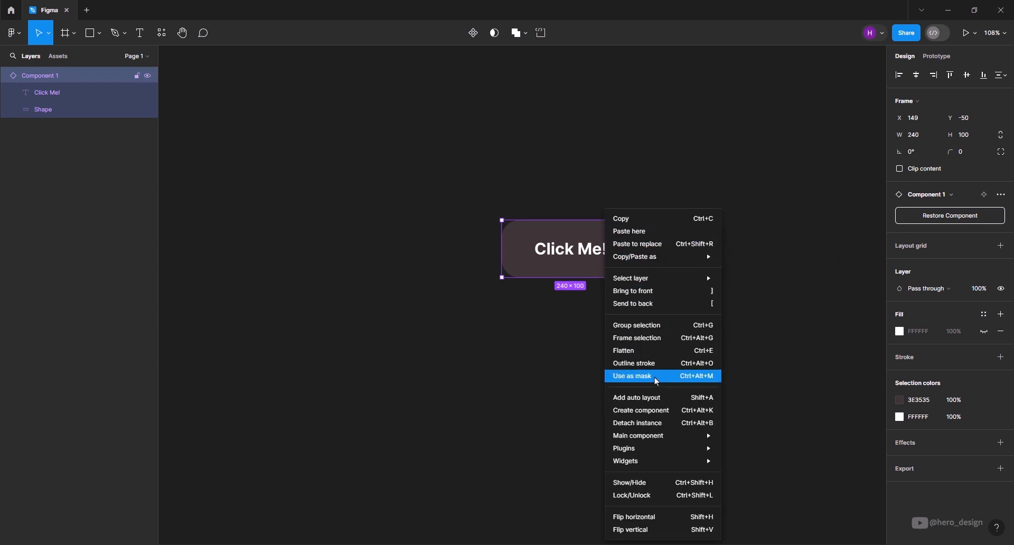
mouse_move(660, 438)
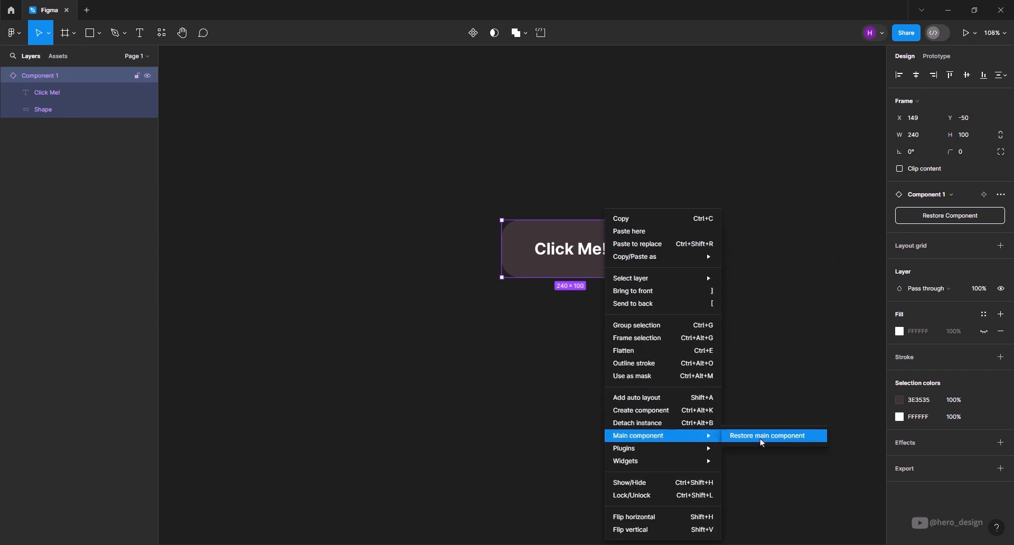
click(783, 442)
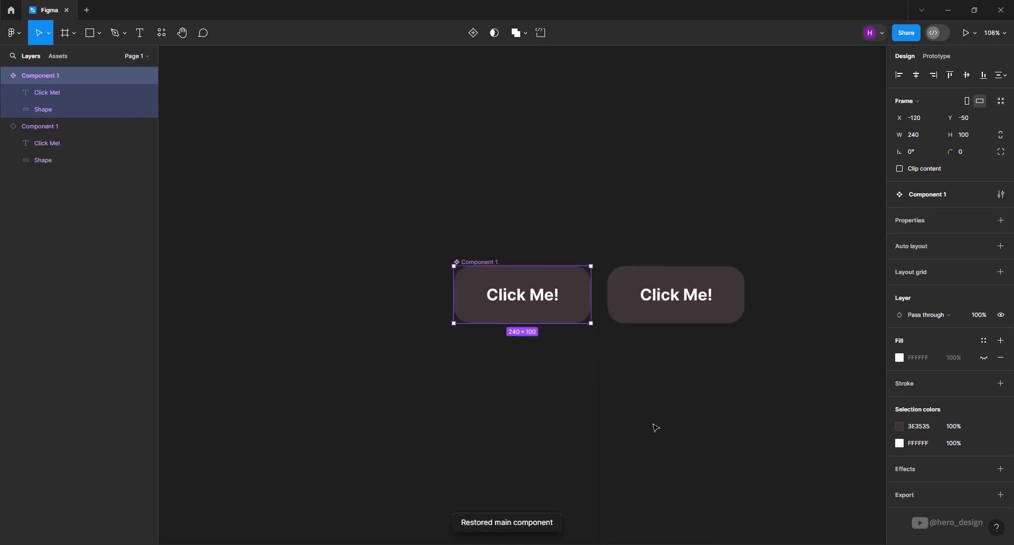
click(540, 226)
Narrow the Shape inside the main component to a width of 200, keeping its outer edge aligned with the frame's start.
drag(538, 223, 449, 206)
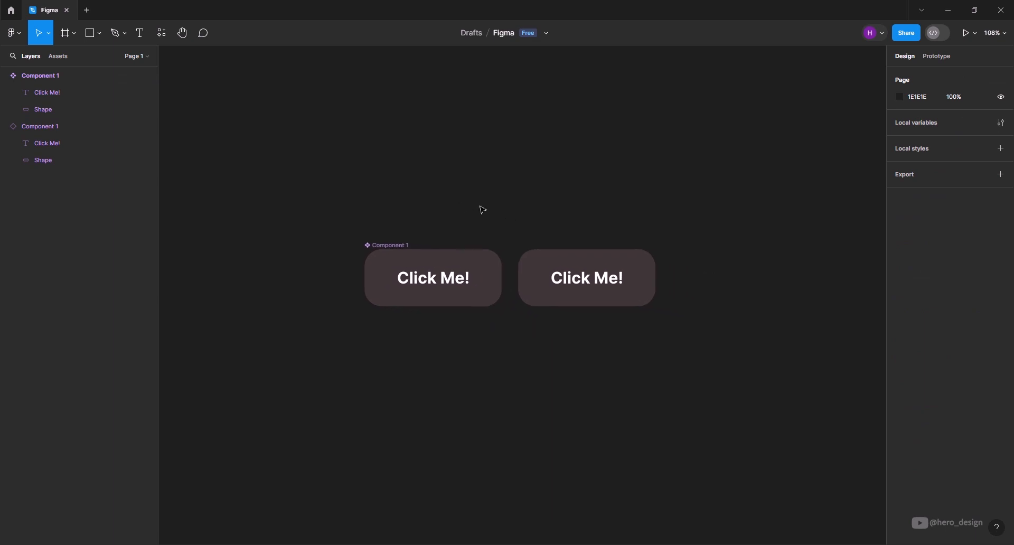
click(500, 265)
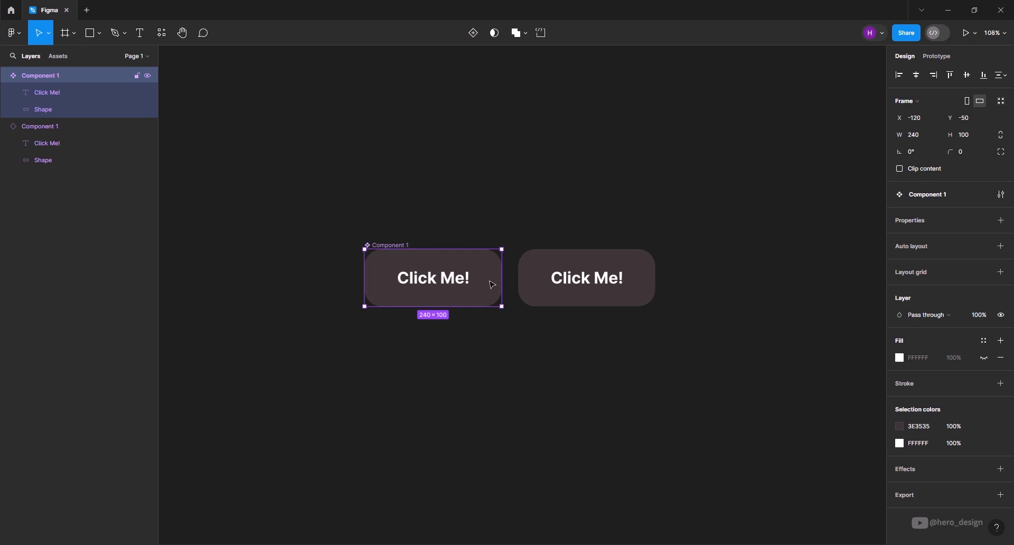
click(52, 110)
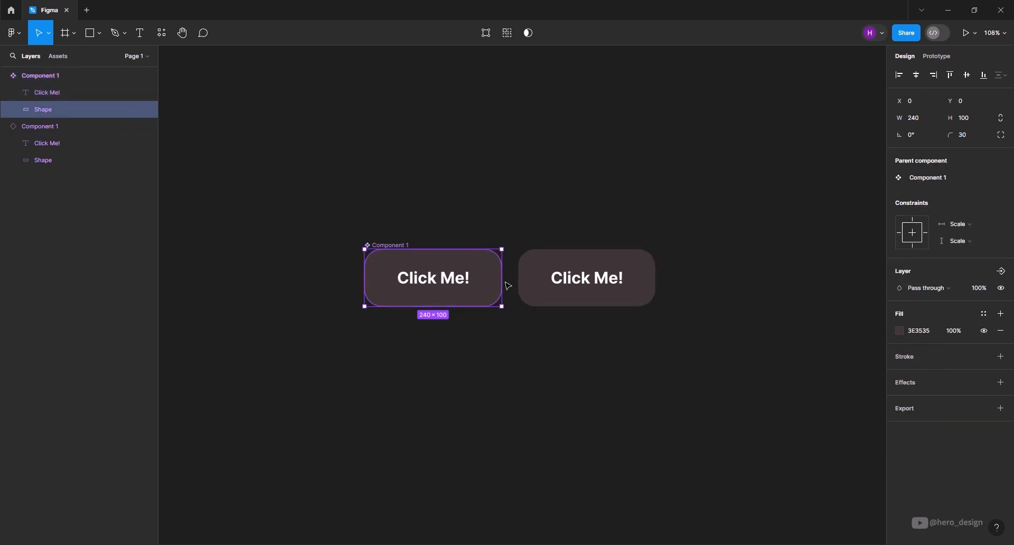
drag(502, 278, 479, 278)
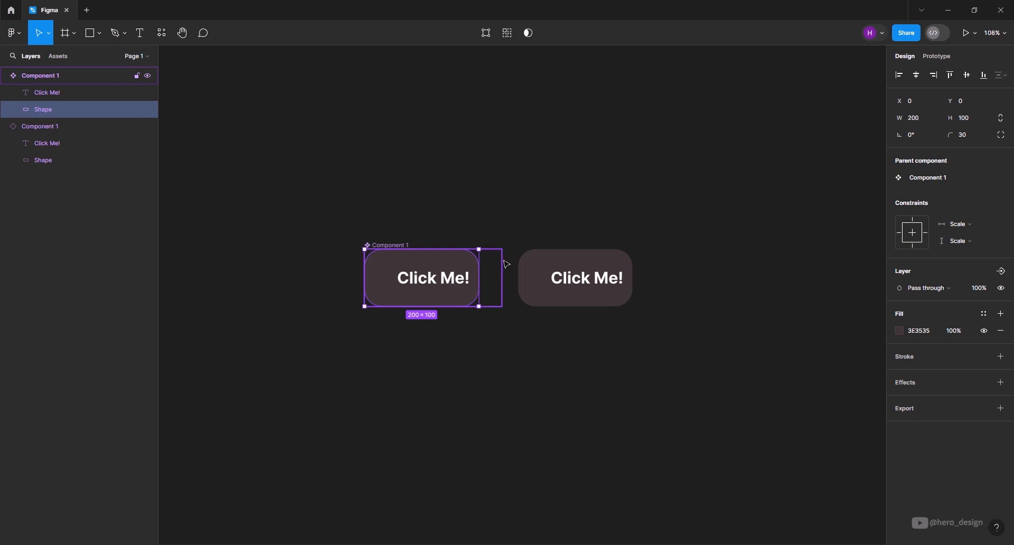
Resize the main component's frame to fit its contents.
click(505, 264)
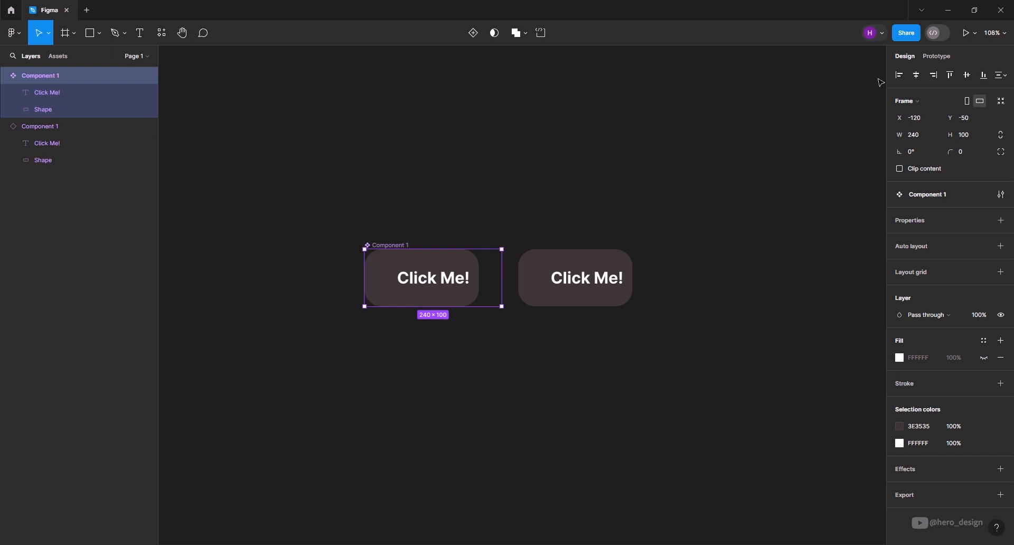
click(1005, 107)
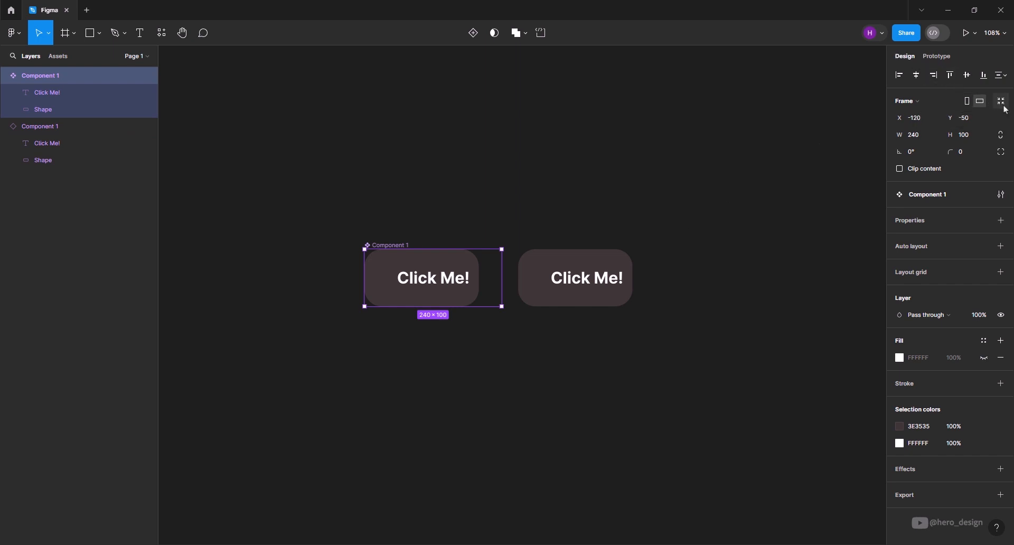